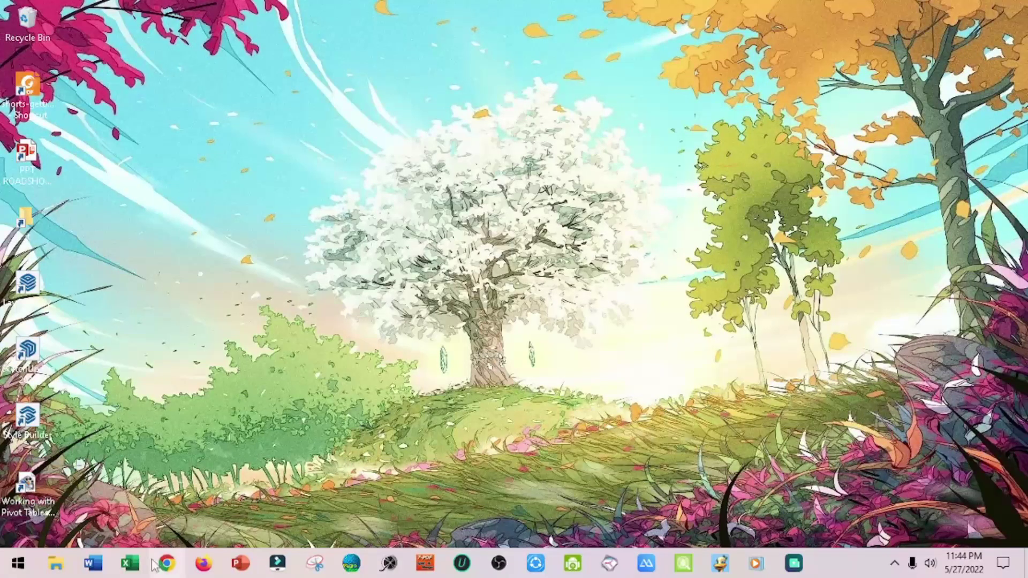
Step: Launch Excel and open the recent Pivot1 sales workbook
click(131, 571)
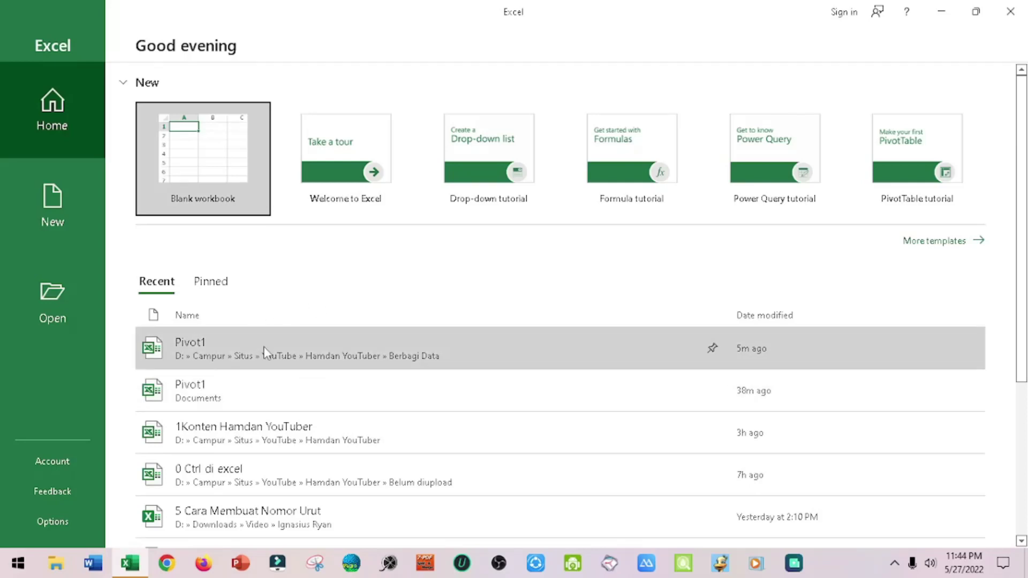
click(264, 351)
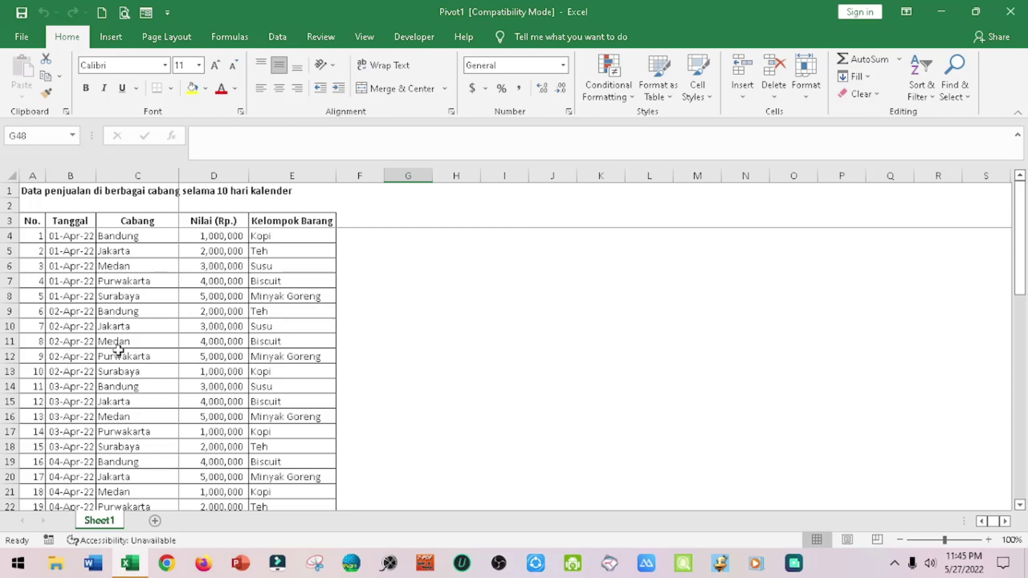
click(127, 310)
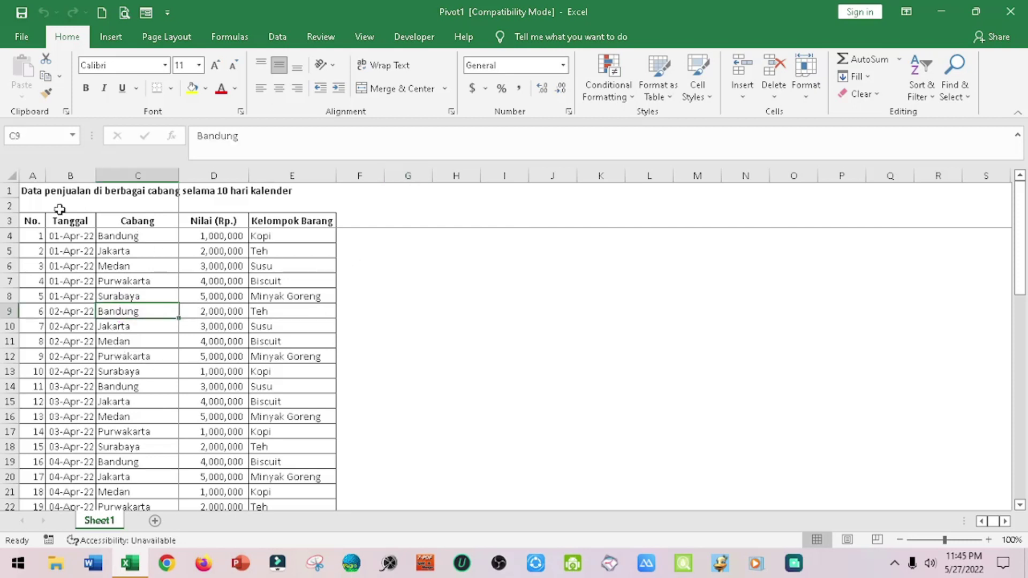
click(65, 241)
key(ctrl+Down)
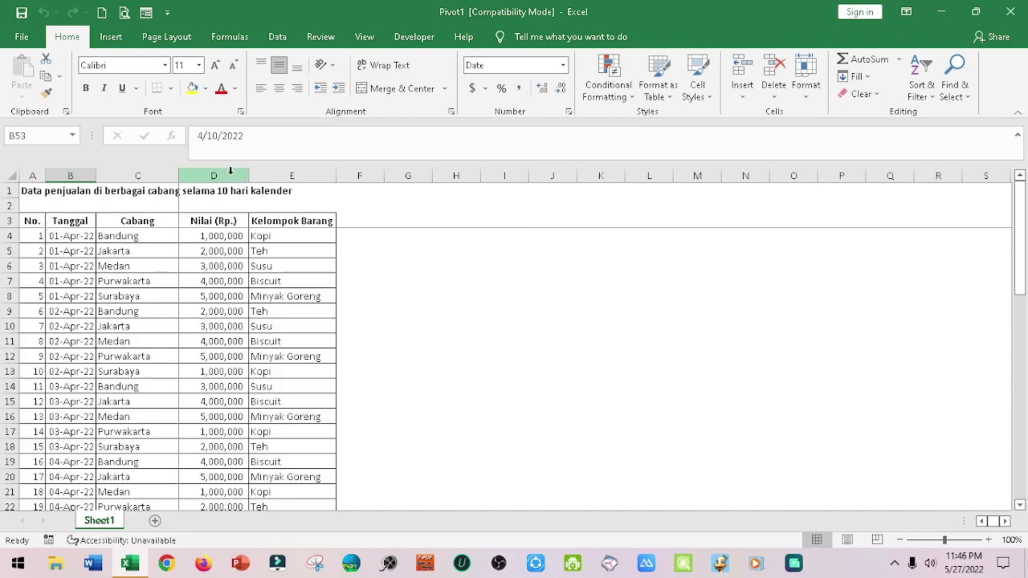
scroll(154, 387, down, 10)
scroll(154, 388, up, 10)
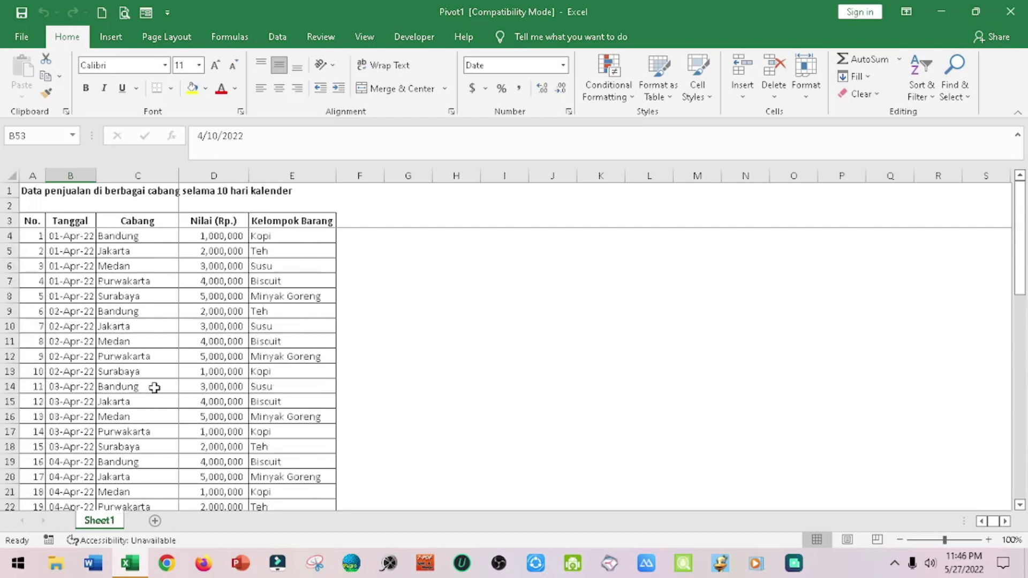
click(155, 237)
click(124, 250)
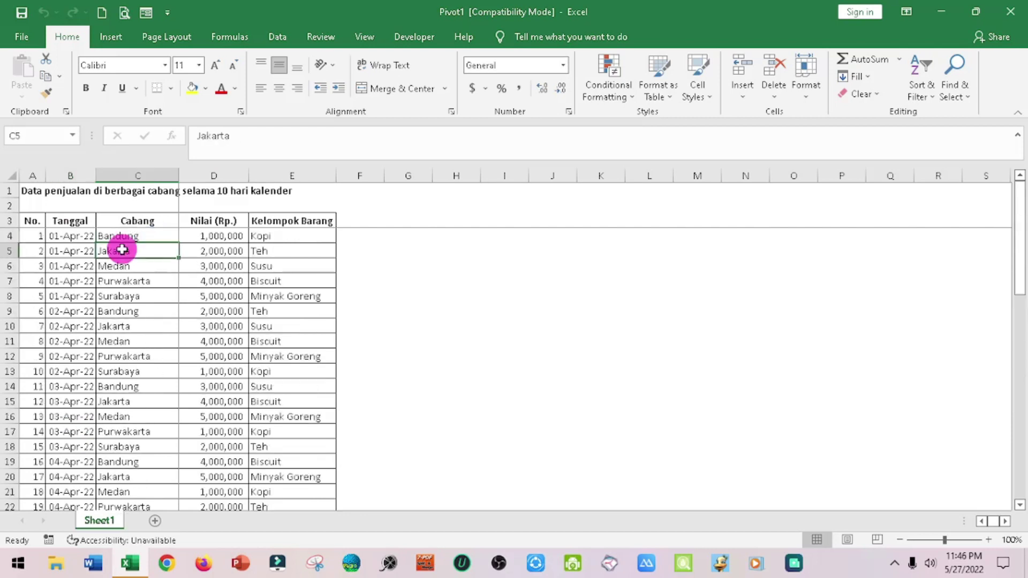
click(134, 266)
click(137, 279)
click(139, 295)
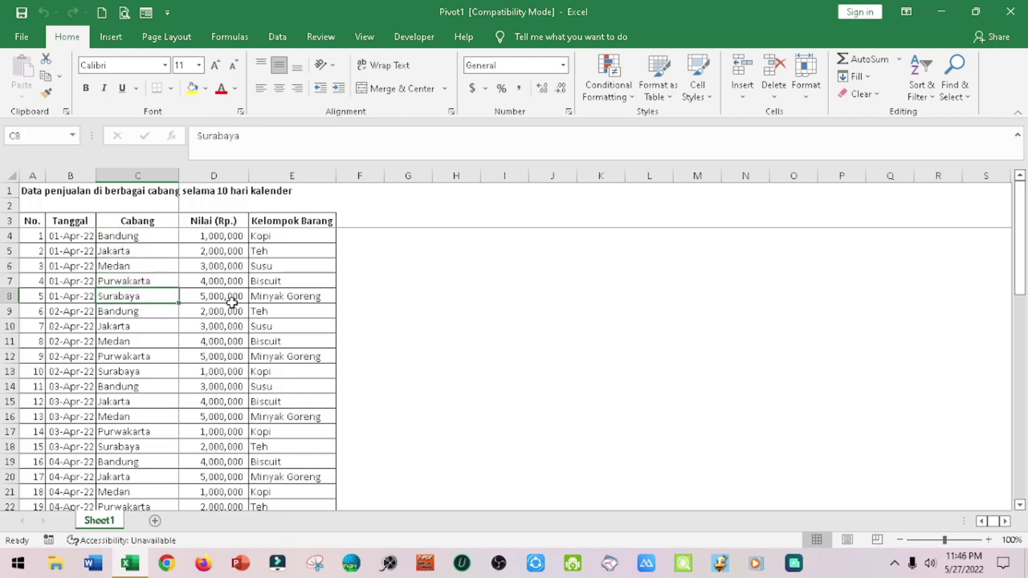
click(230, 237)
drag(220, 298, 219, 312)
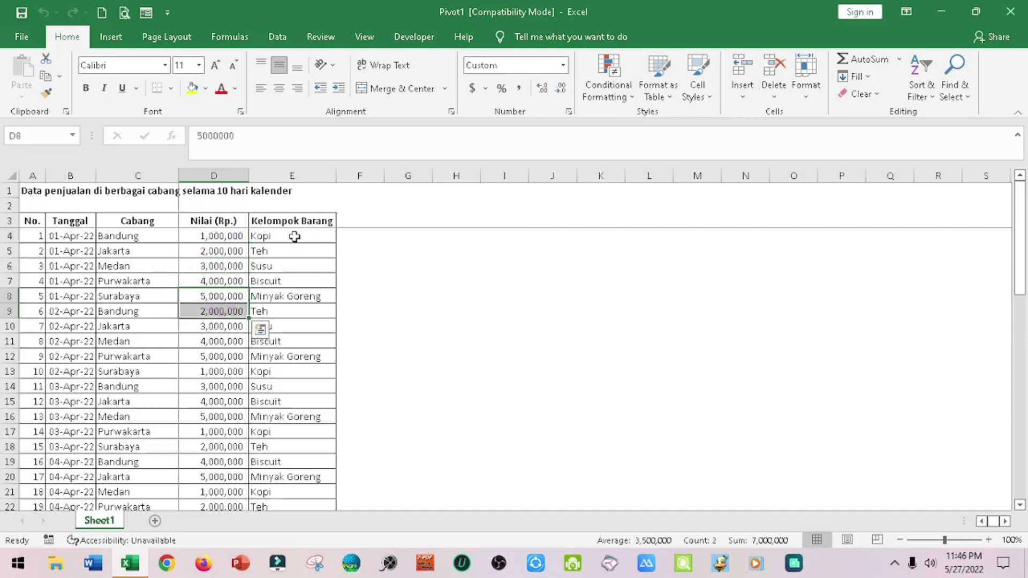
click(294, 236)
click(296, 220)
click(276, 233)
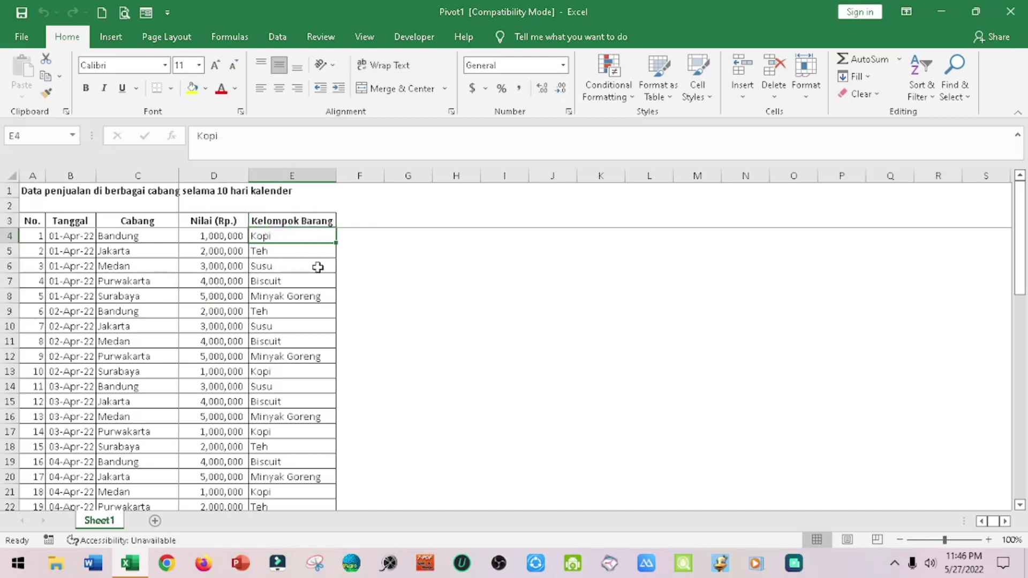
click(294, 245)
click(285, 266)
click(285, 281)
click(294, 306)
key(Up)
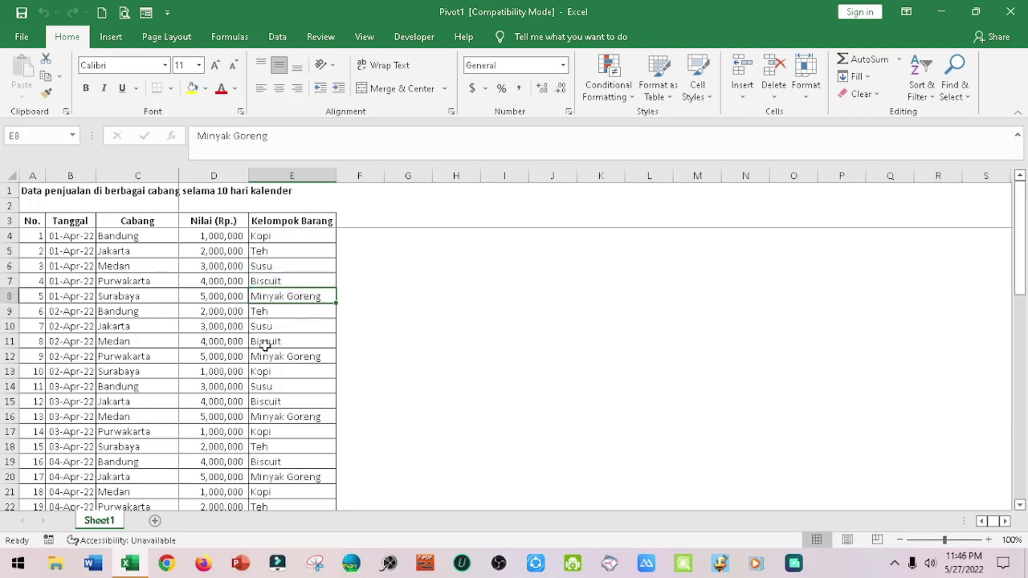
scroll(232, 308, down, 4)
scroll(233, 307, down, 6)
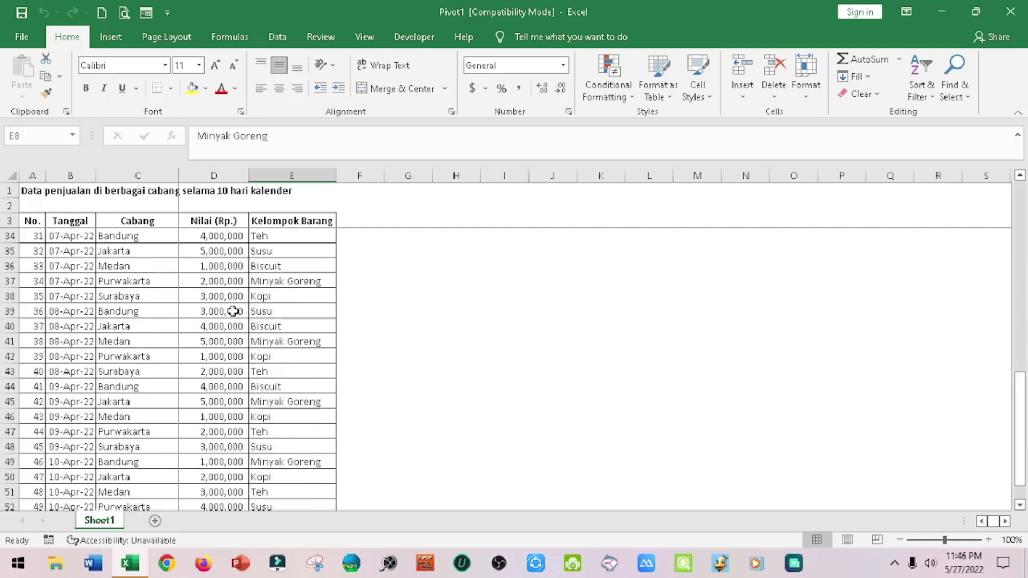
scroll(232, 311, down, 6)
scroll(232, 311, up, 13)
scroll(233, 311, up, 3)
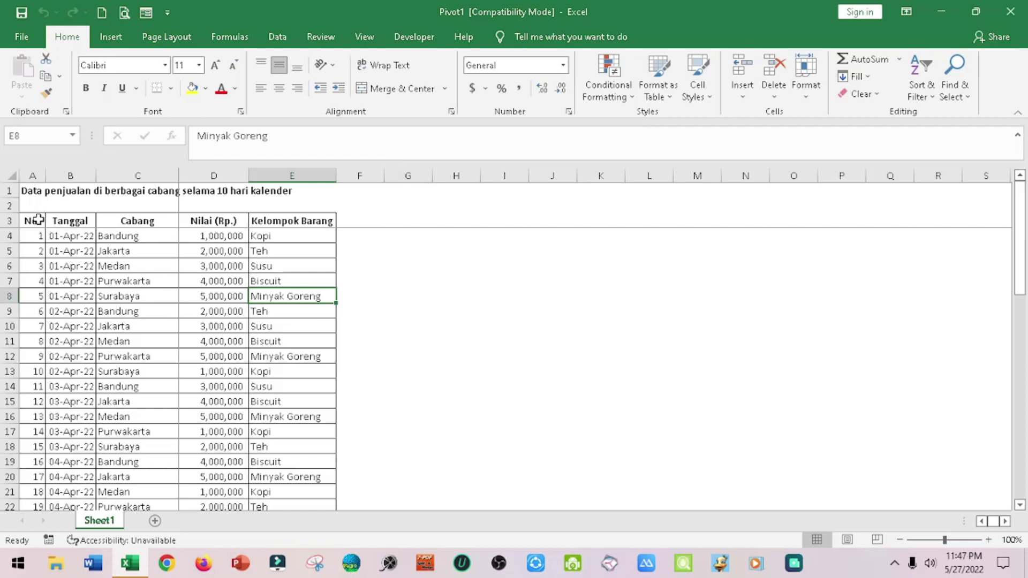
Step: Select the sales table A3:E53 and bring up its Quick Analysis options
mouse_move(39, 220)
mouse_down()
mouse_move(239, 226)
mouse_move(285, 516)
mouse_up()
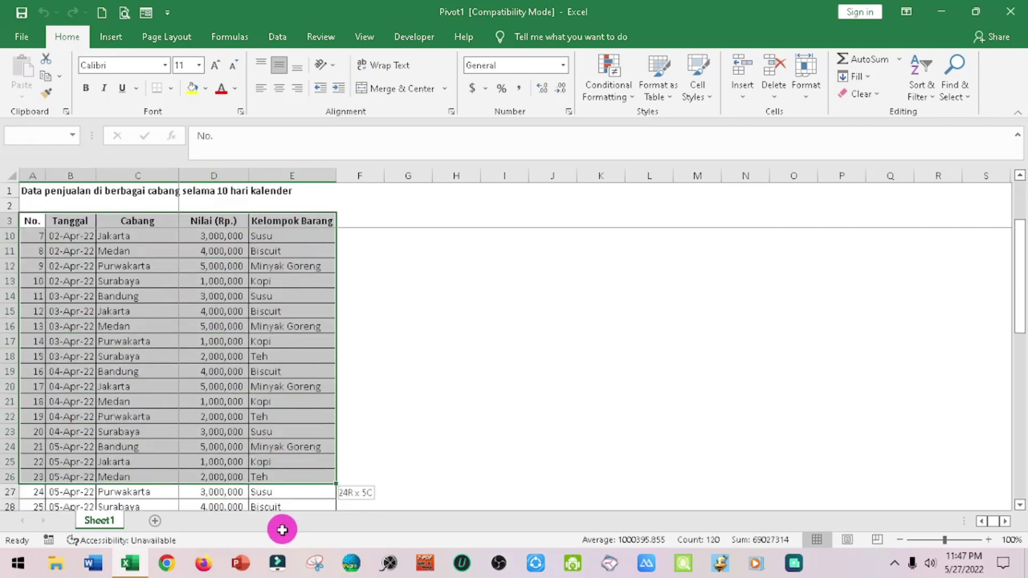
mouse_move(285, 515)
mouse_down()
mouse_move(282, 533)
mouse_move(277, 440)
mouse_up()
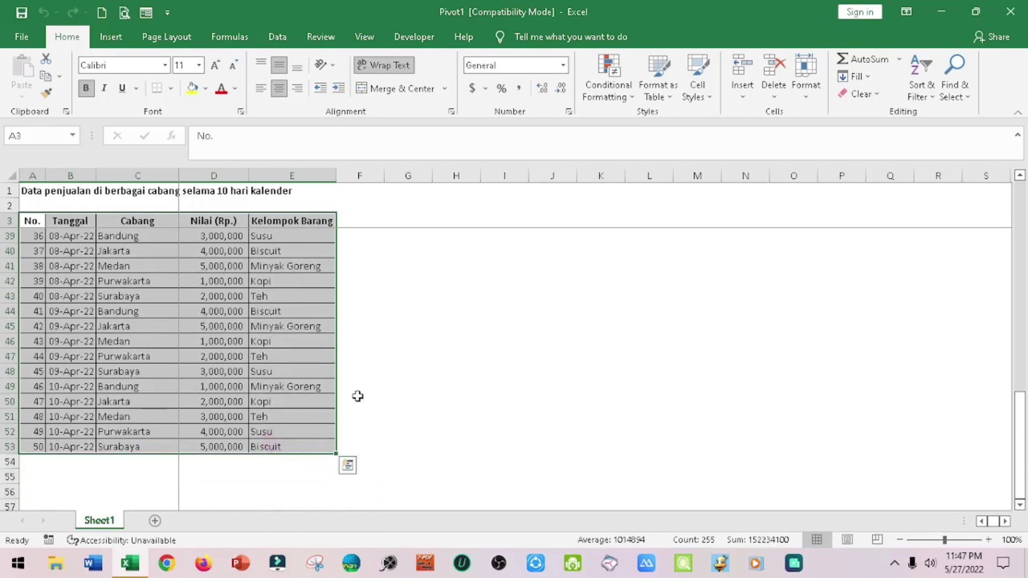
scroll(359, 374, down, 2)
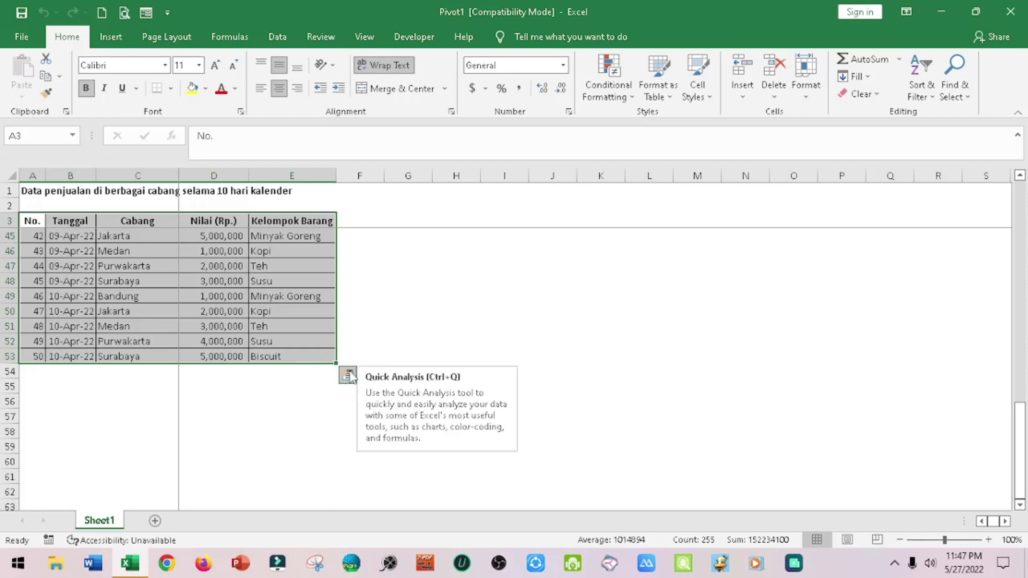
click(349, 375)
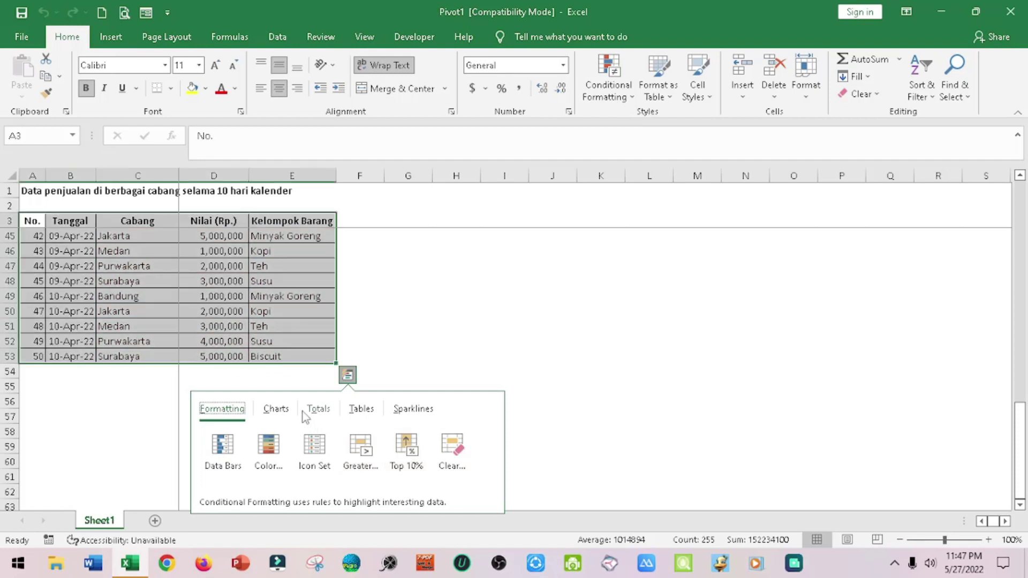
Step: Browse the Quick Analysis Charts, Totals and Tables options to preview the Nilai-by-Cabang pivot
click(282, 410)
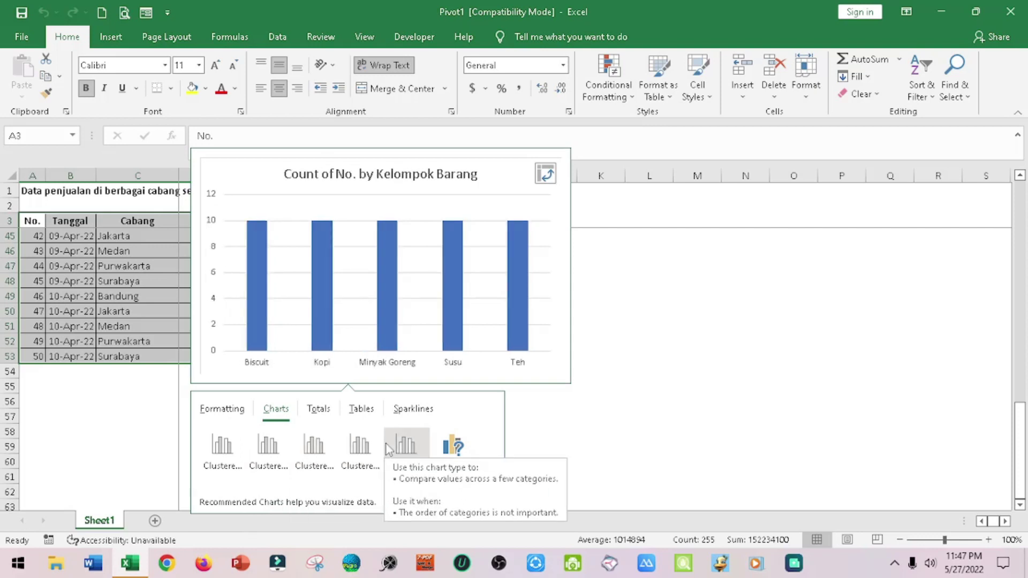
click(319, 409)
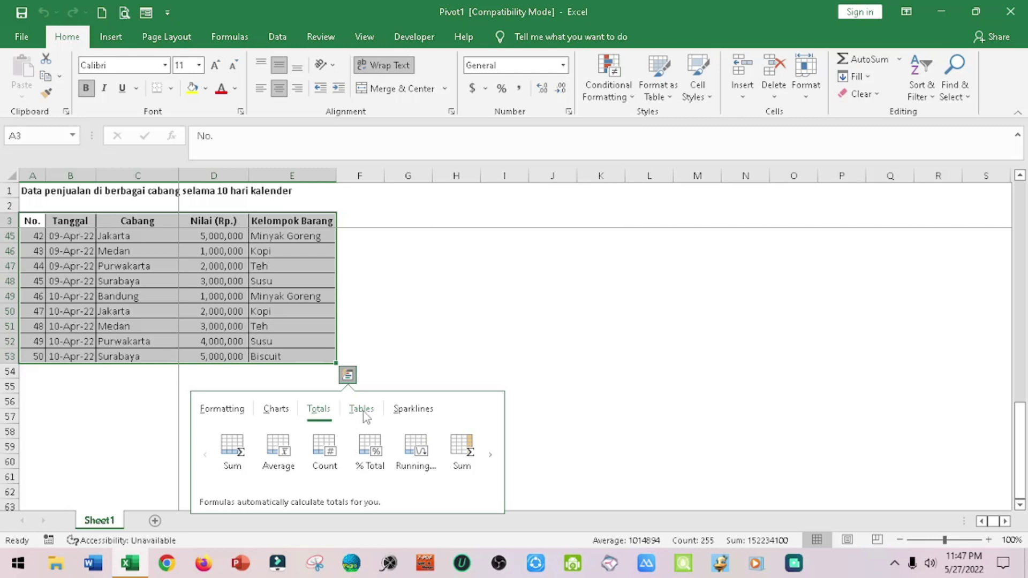
click(366, 414)
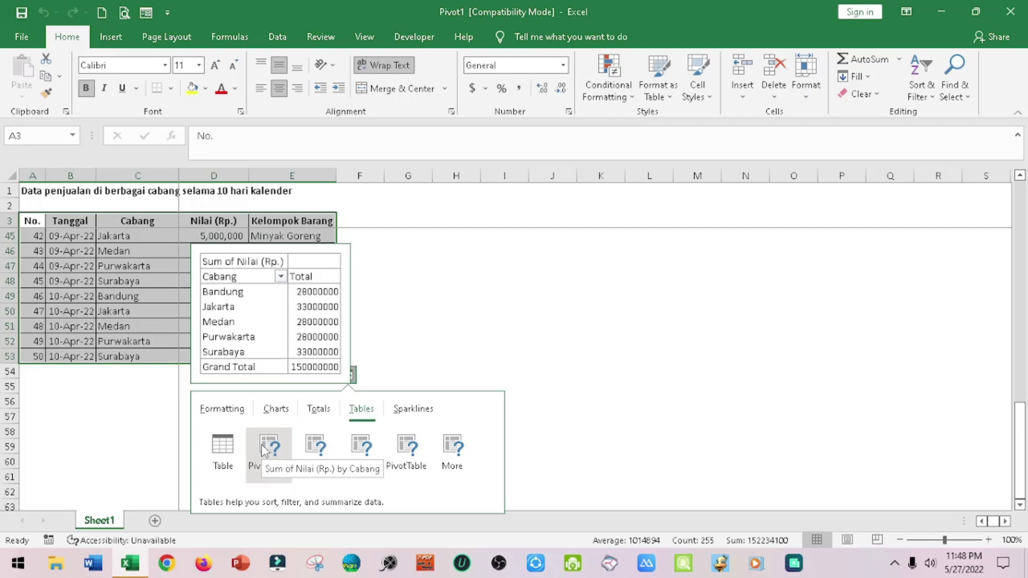
Step: Create the Nilai-by-Cabang PivotTable and format totals B5:B10 with Comma Style and no decimals
click(262, 449)
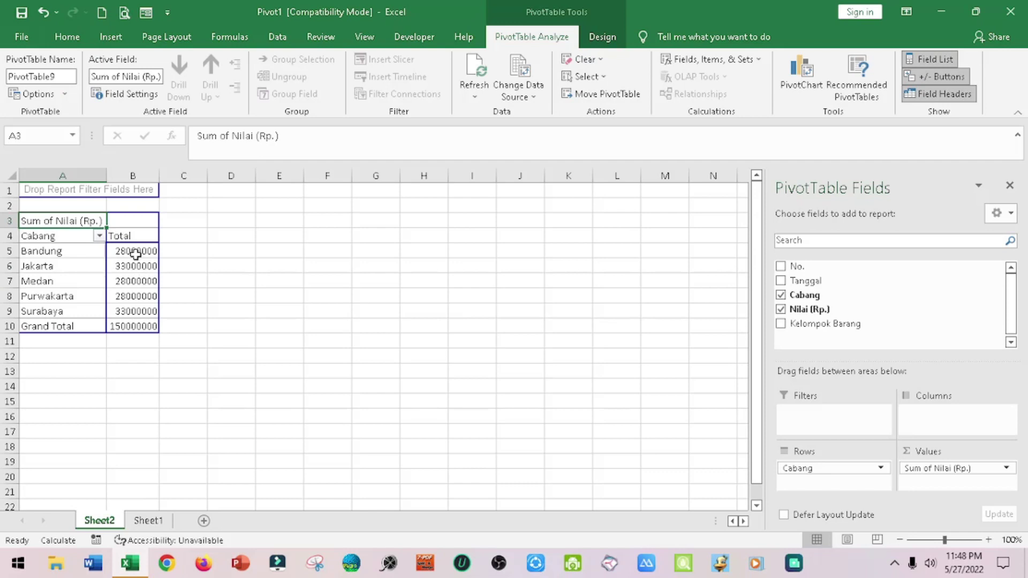
drag(134, 251, 135, 327)
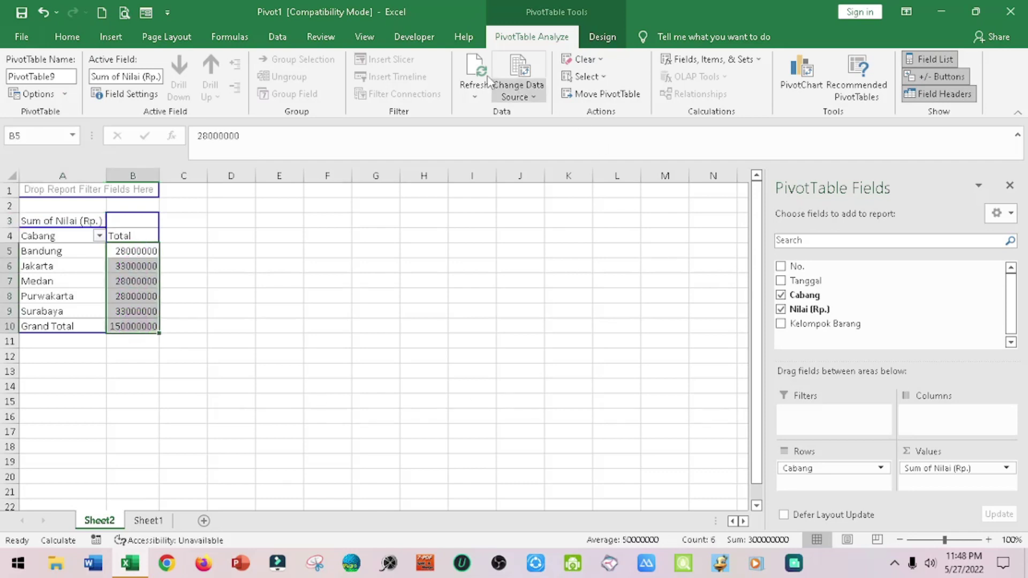
click(65, 38)
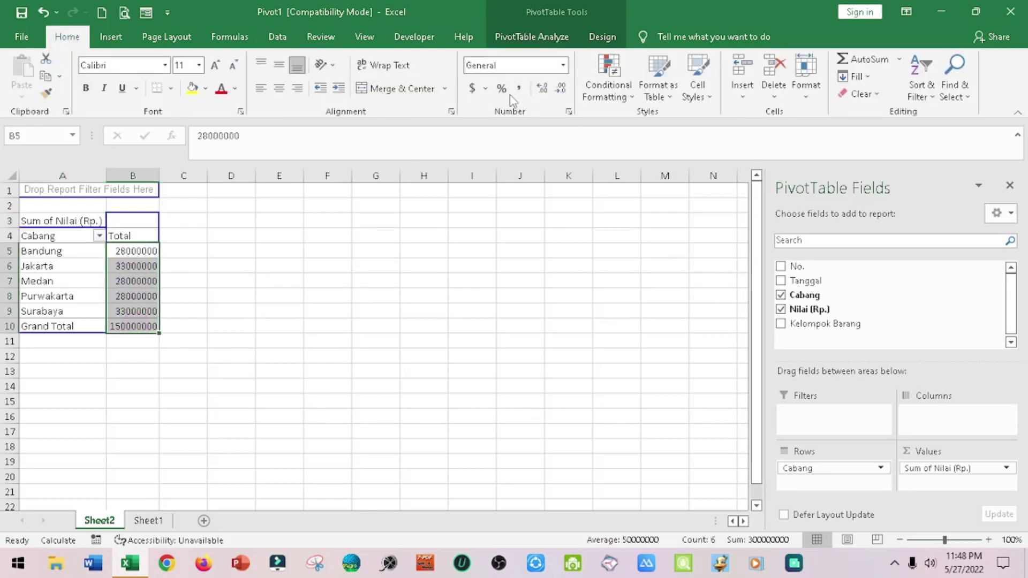
click(518, 88)
click(566, 90)
click(567, 90)
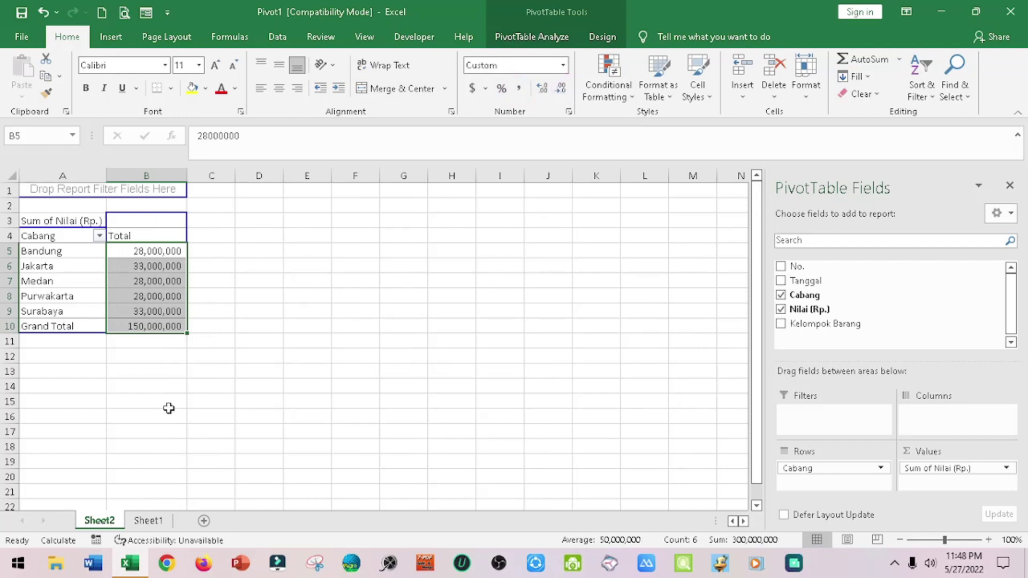
Step: From Sheet1, create the 'Sum of Nilai (Rp.) by Kelompok Barang' PivotTable and select its totals
click(148, 521)
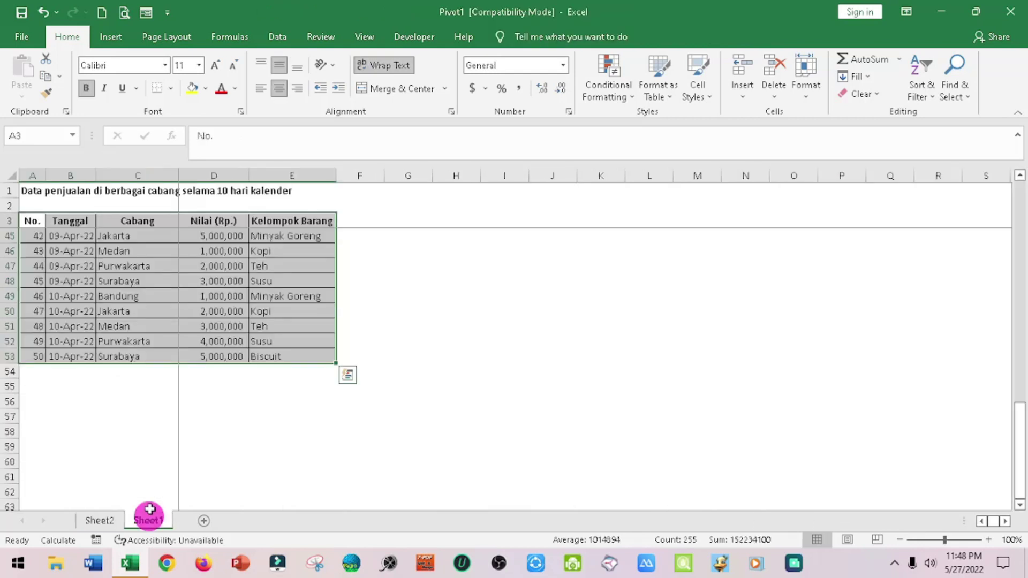
click(348, 376)
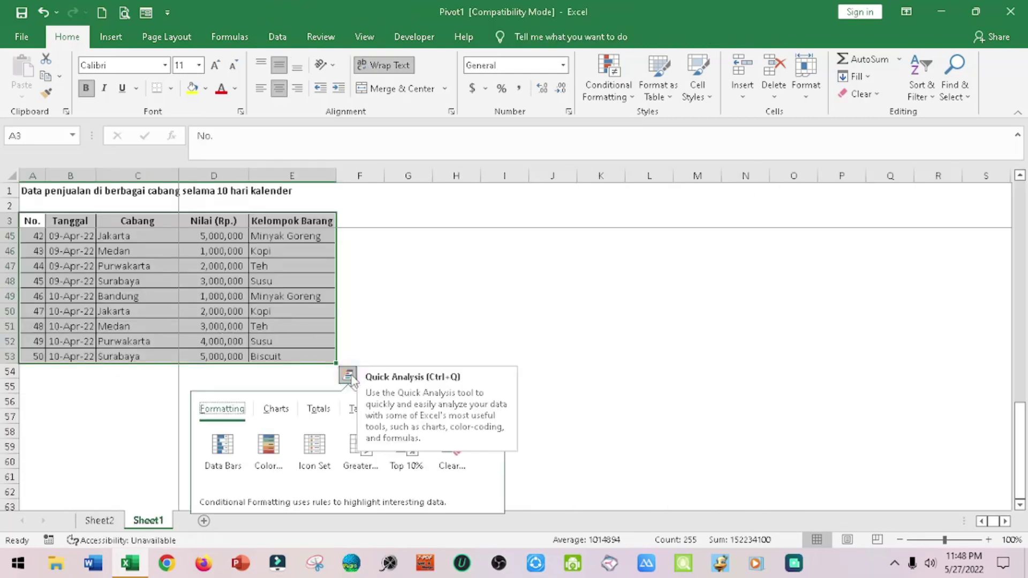
click(358, 409)
mouse_move(314, 451)
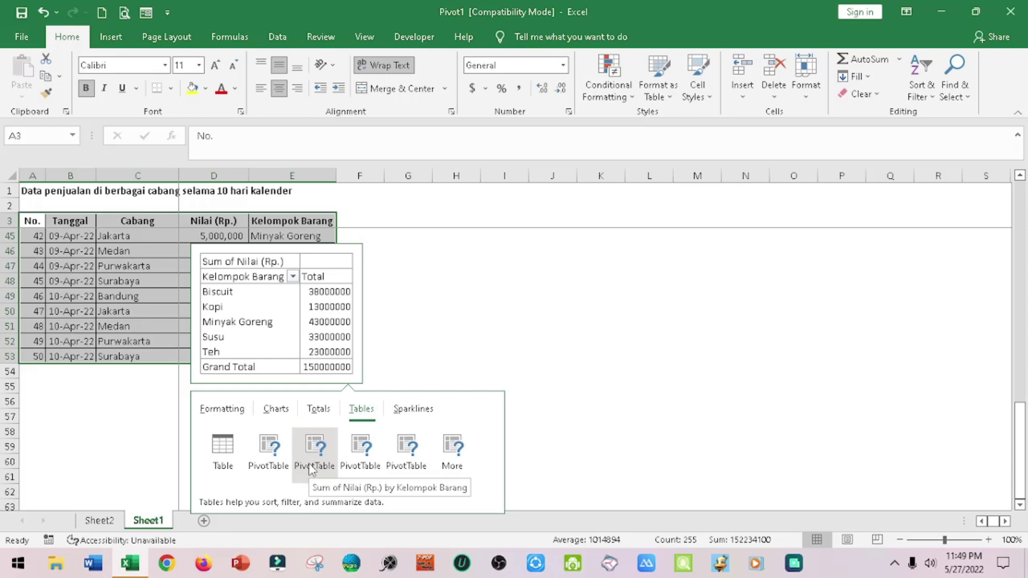
click(311, 451)
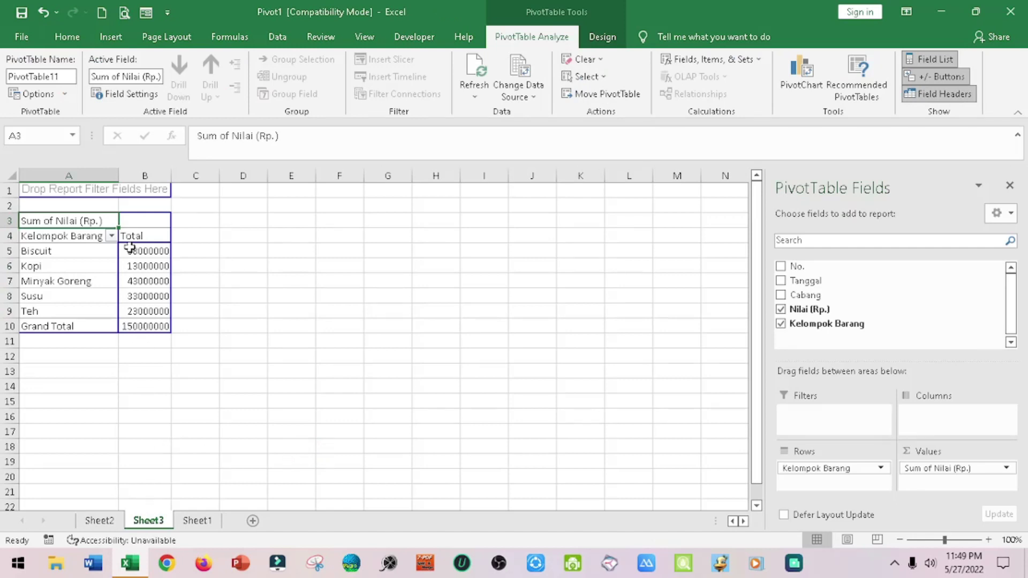
drag(140, 250, 145, 326)
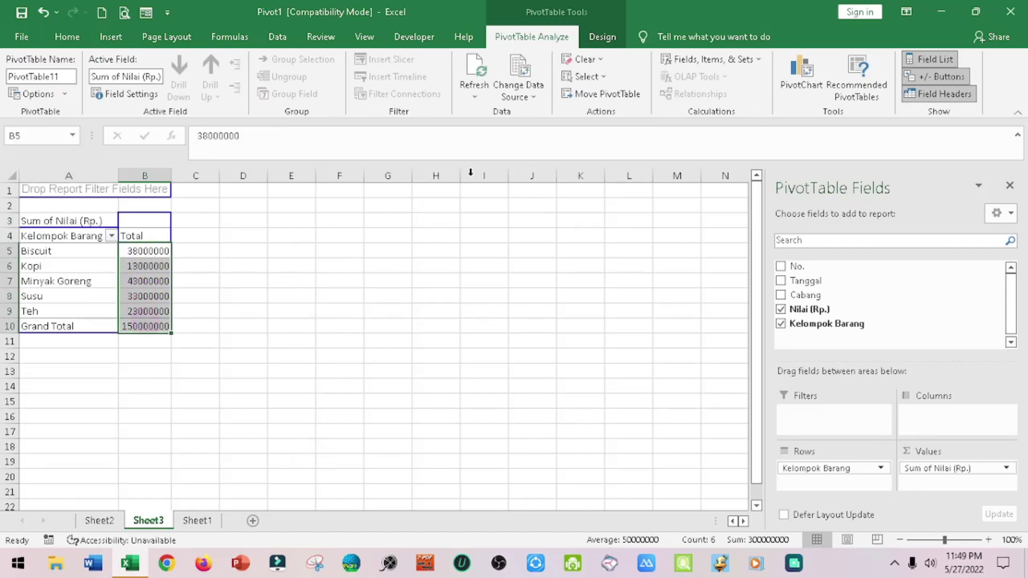
Step: Give the Kelompok Barang totals Comma Style with no decimals, then return to Sheet2
click(67, 37)
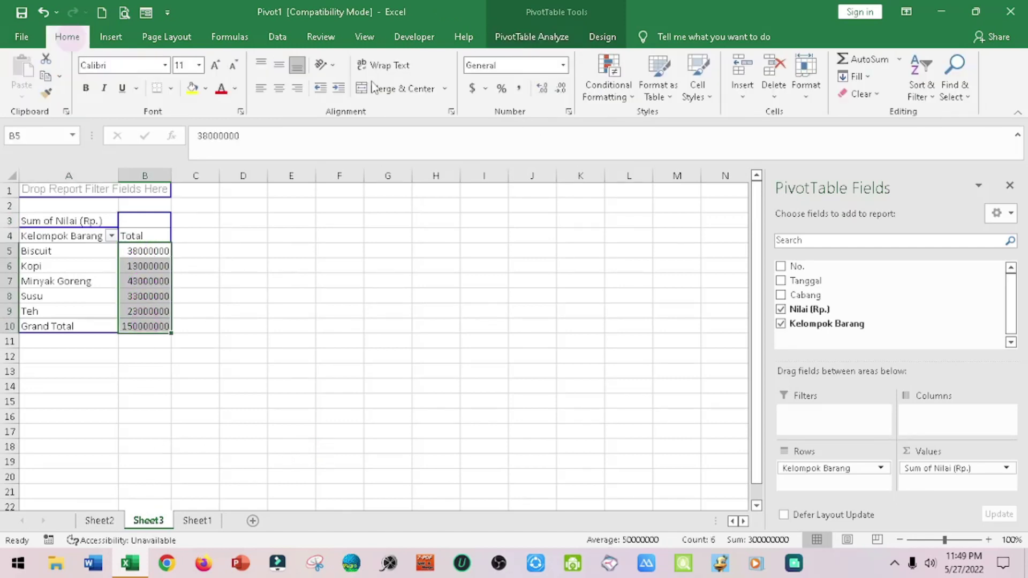
click(519, 89)
double_click(562, 89)
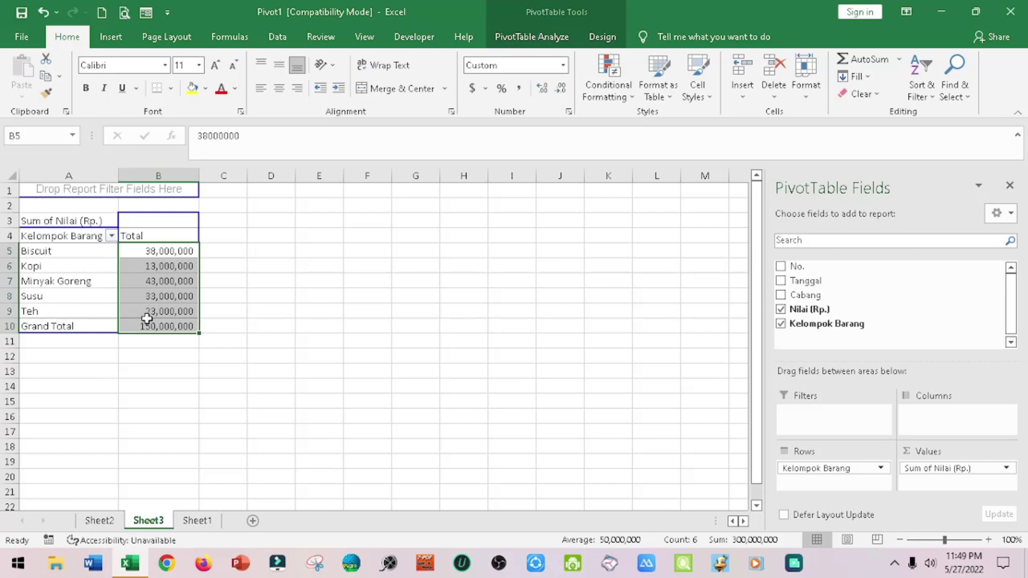
click(89, 520)
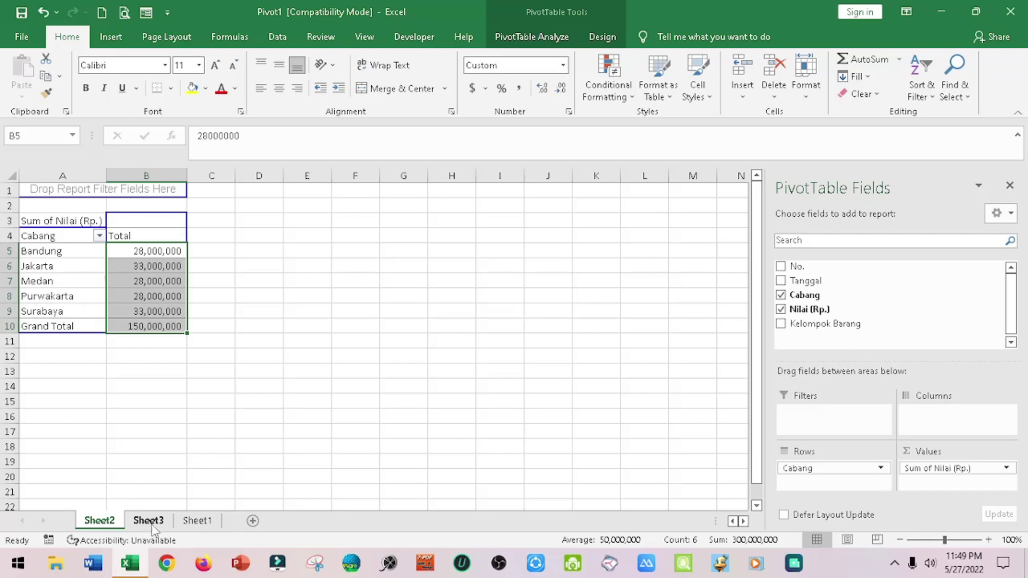
Step: From Sheet1's sales data, start a Blank PivotTable via Recommended PivotTables on new Sheet4
click(193, 523)
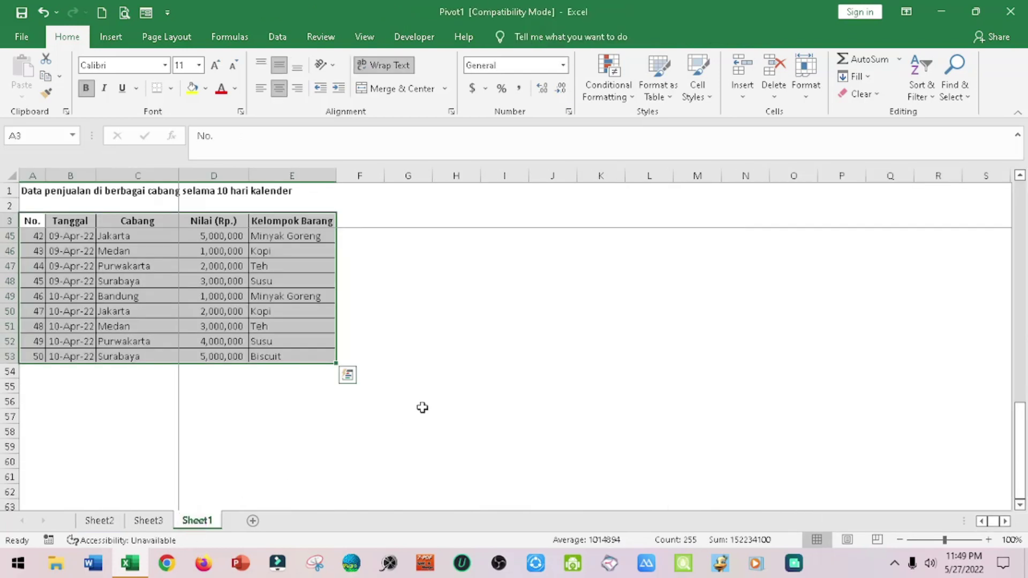
click(347, 376)
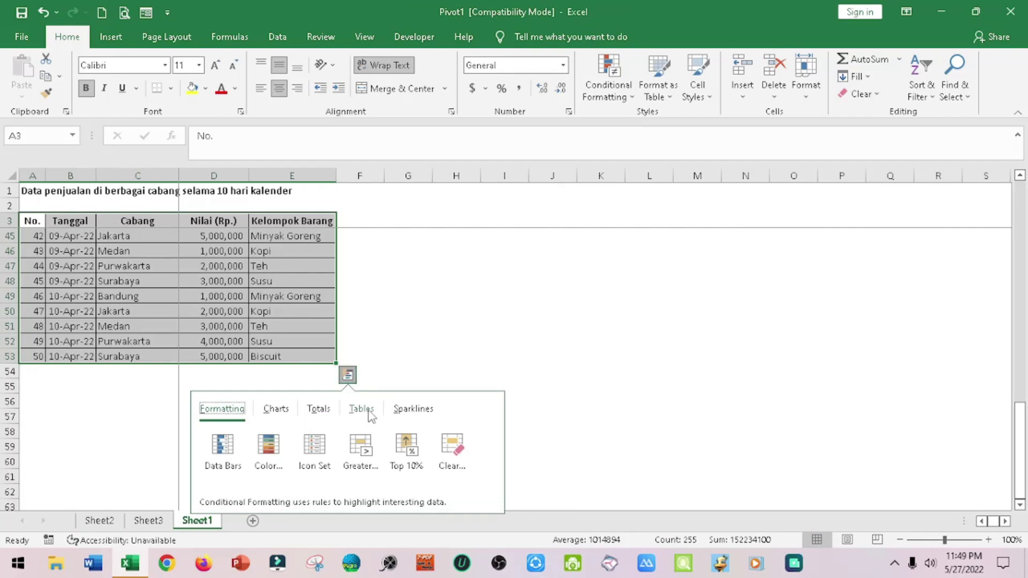
click(361, 409)
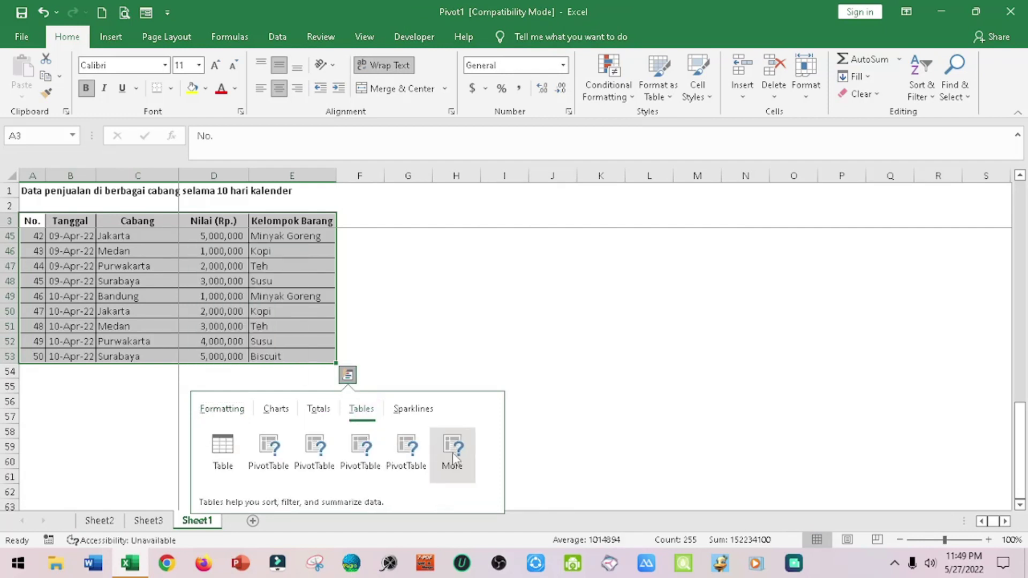
click(452, 454)
scroll(423, 450, down, 3)
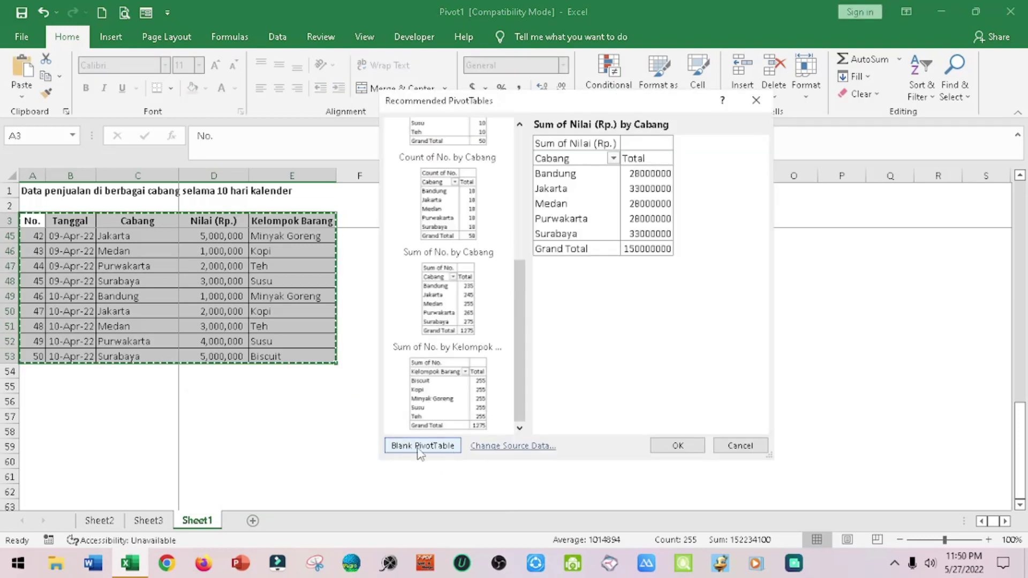
click(423, 446)
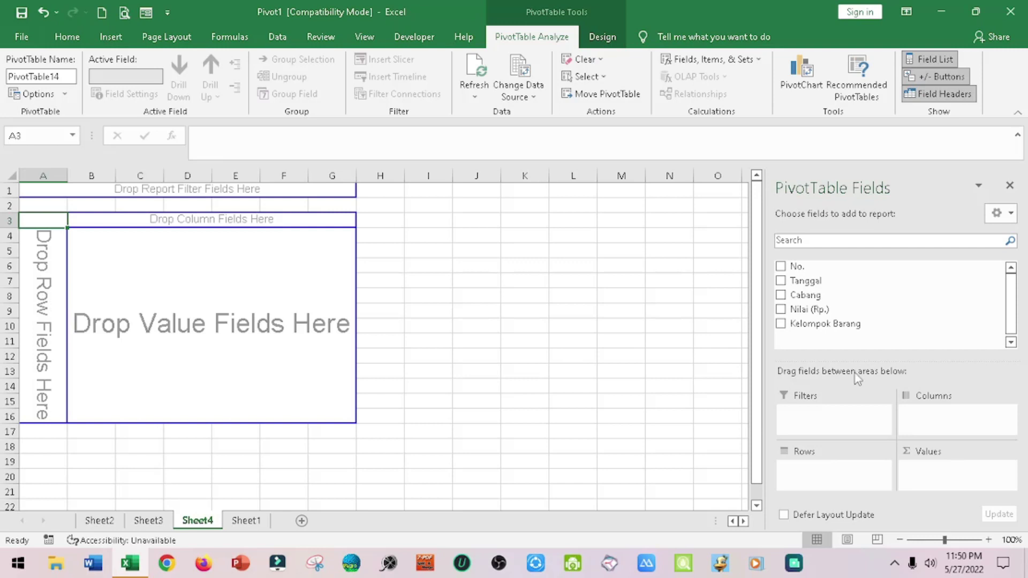
Step: Add Cabang as rows and Sum of Nilai (Rp.) as values, then select totals B5:B10
click(782, 296)
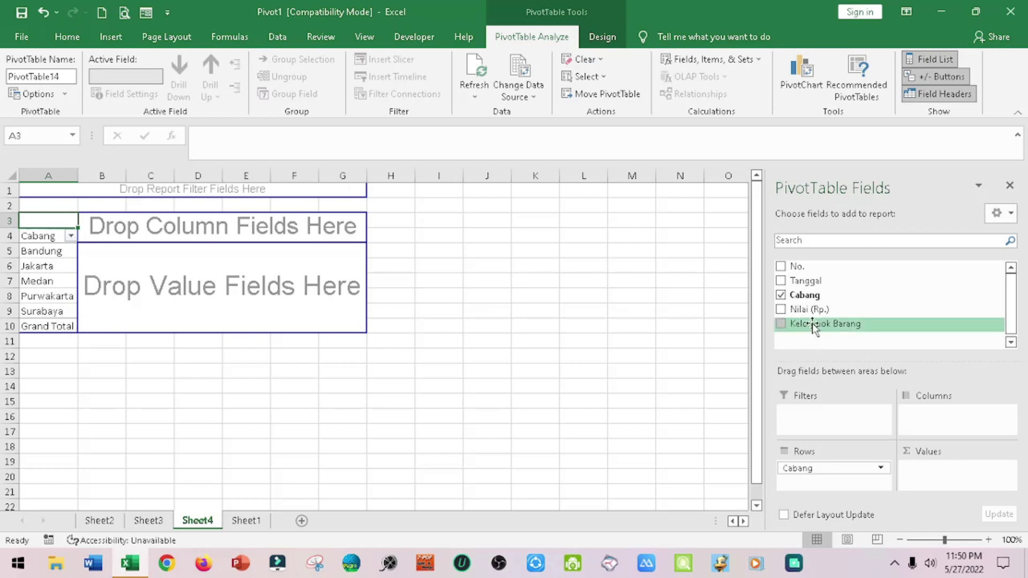
click(782, 310)
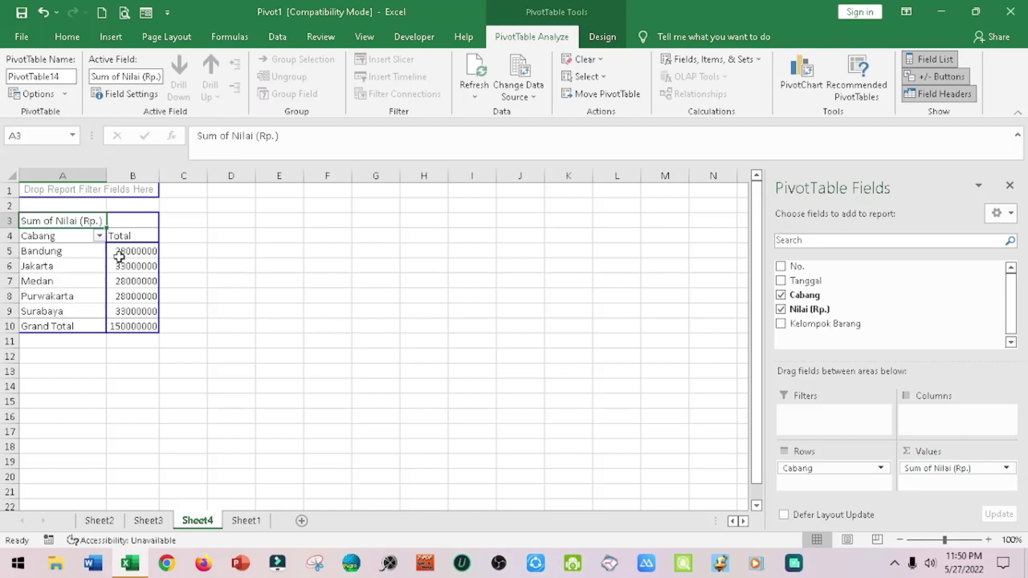
drag(132, 249, 142, 321)
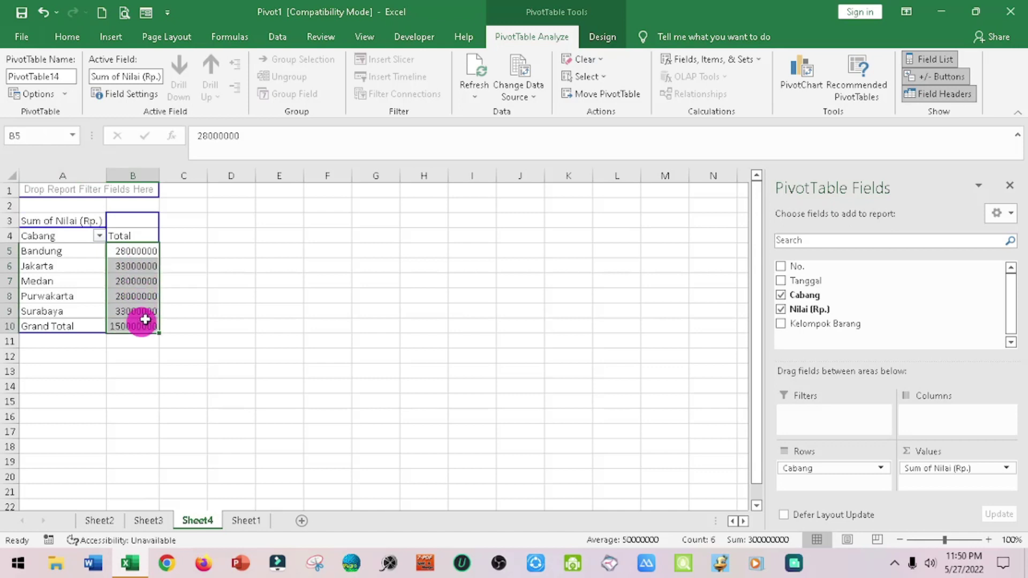
Step: Apply Comma Style with no decimals to Sheet4's branch totals, 28,000,000 to 150,000,000
click(68, 37)
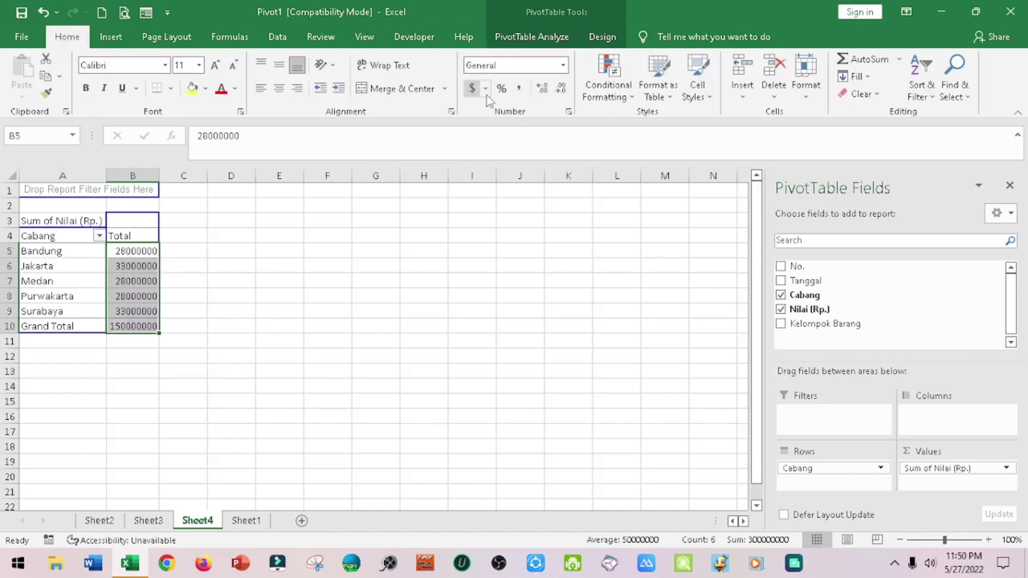
click(519, 89)
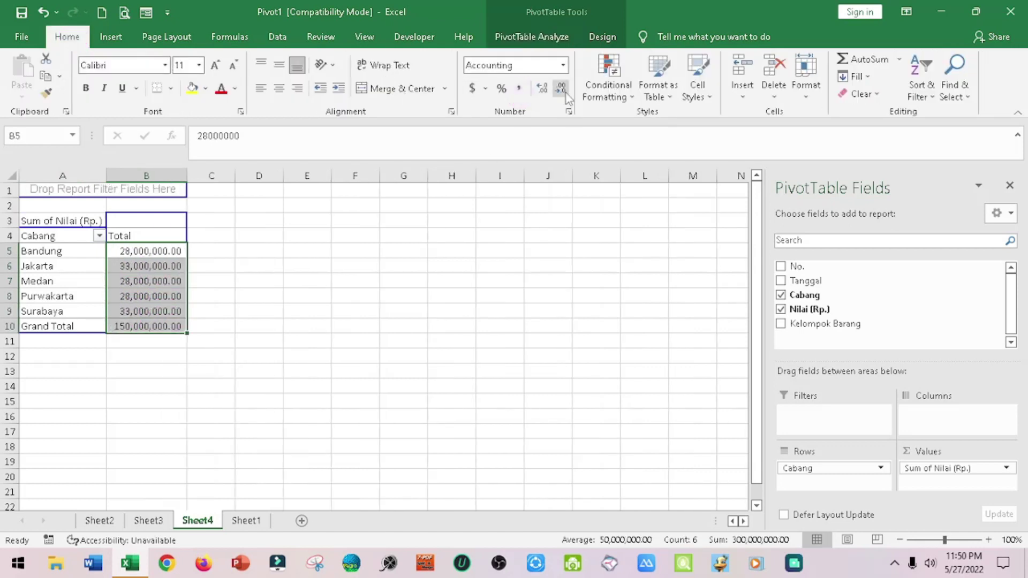
double_click(560, 88)
click(76, 254)
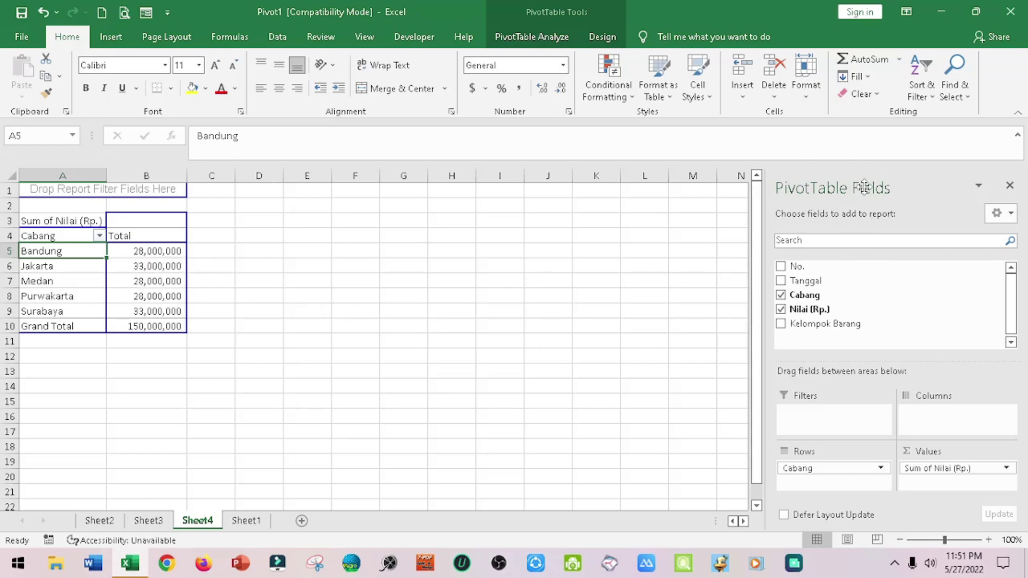
Step: Add Kelompok Barang to the PivotTable and place it in Columns against the Cabang rows
click(781, 325)
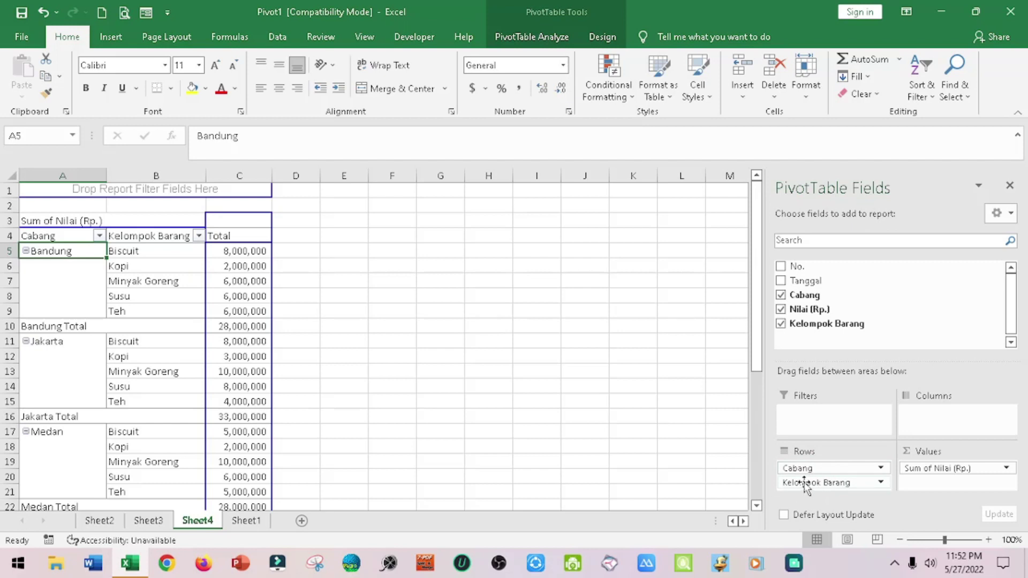
mouse_move(800, 485)
mouse_down()
mouse_move(887, 472)
mouse_move(921, 413)
mouse_up()
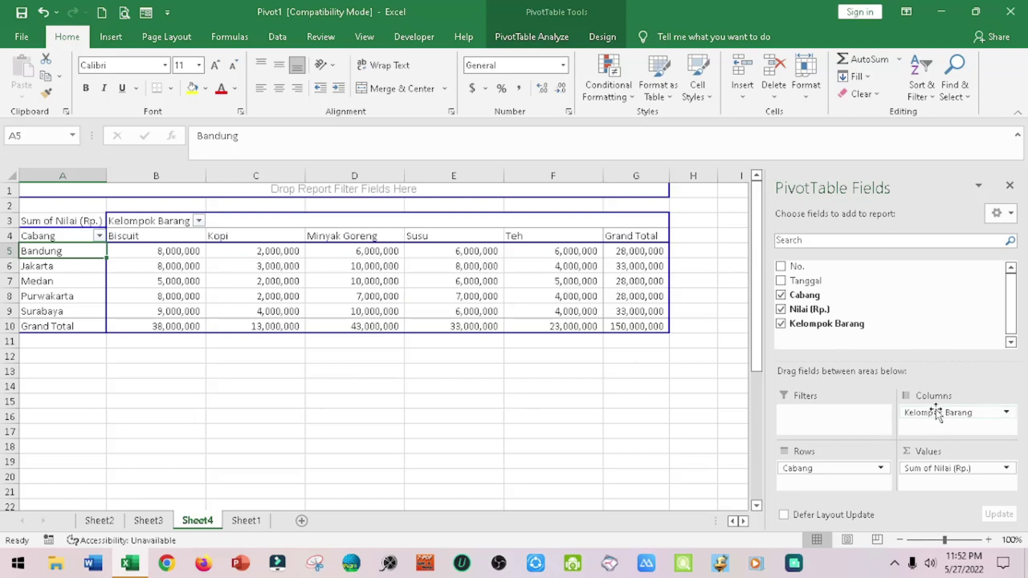
mouse_move(925, 413)
mouse_down()
mouse_move(864, 478)
mouse_move(808, 479)
mouse_up()
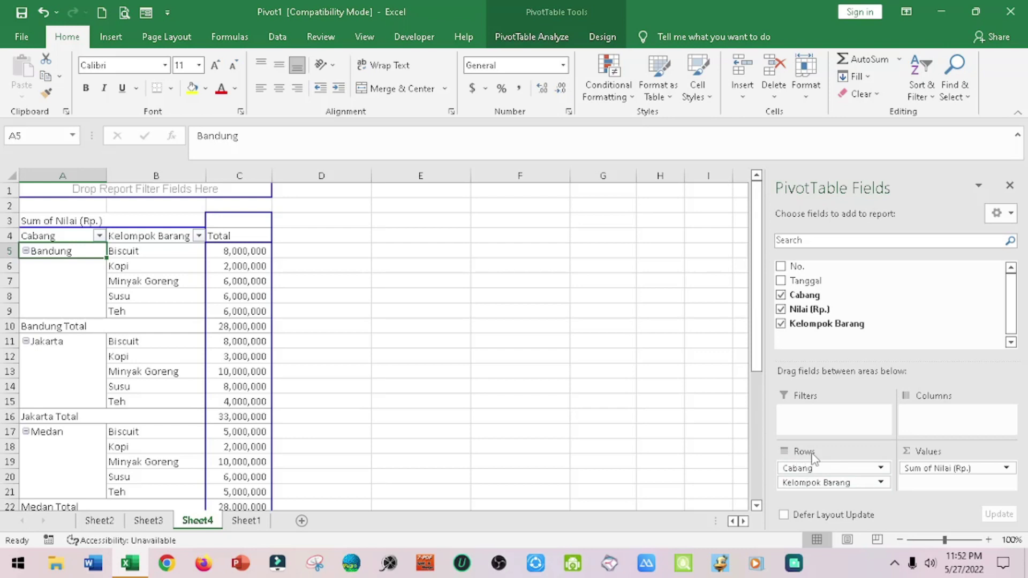
drag(816, 483, 933, 417)
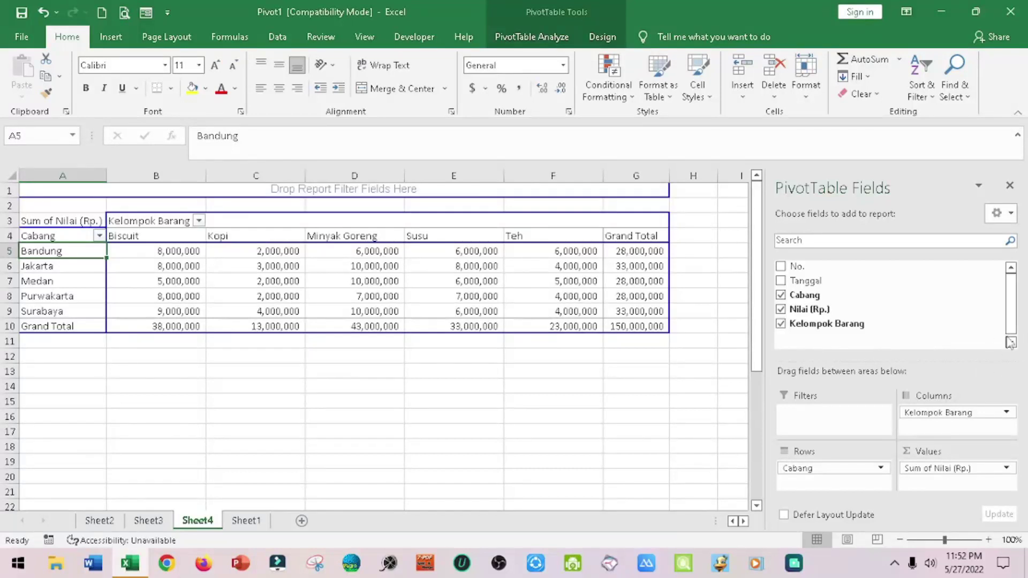
mouse_move(883, 323)
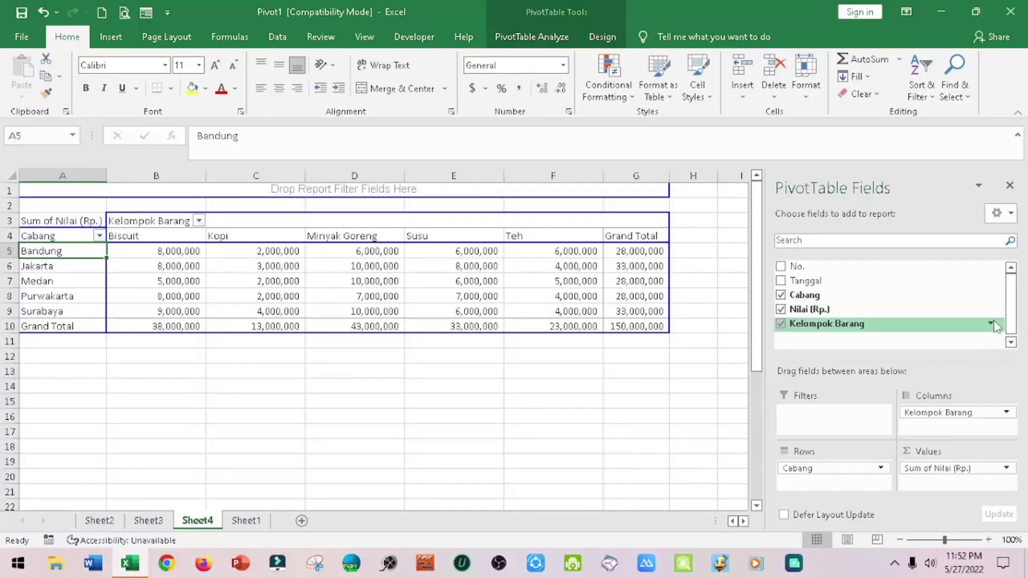
Step: Filter Kelompok Barang to keep only Kopi and Susu, unchecking Biscuit, Minyak Goreng and Teh
click(993, 324)
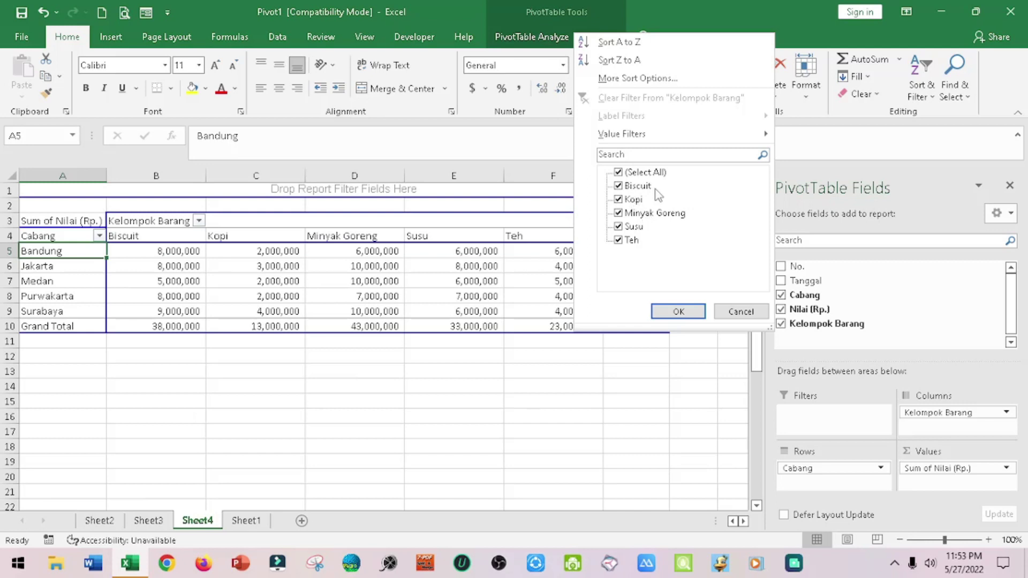
click(620, 188)
click(621, 213)
click(622, 240)
click(678, 312)
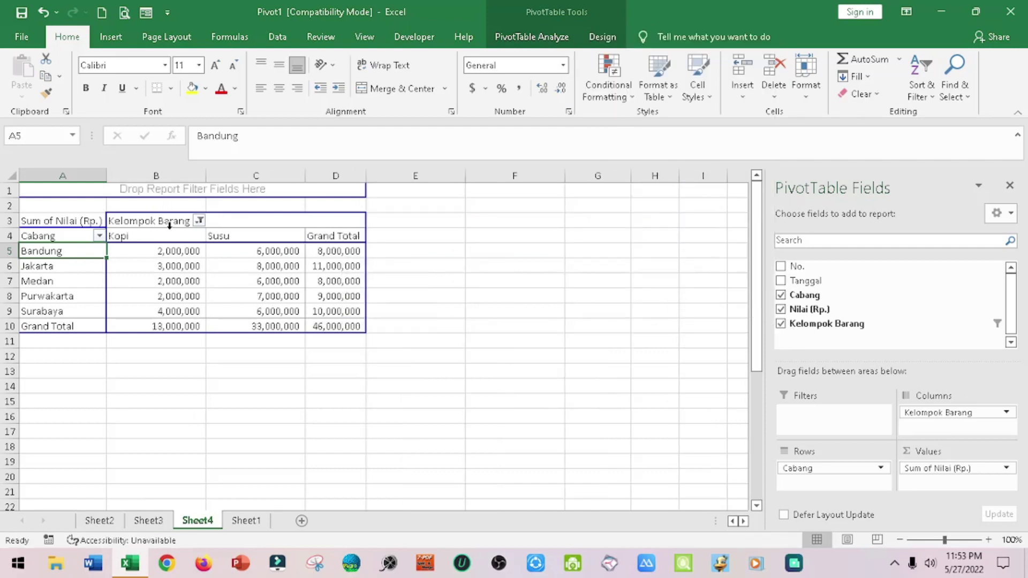
Step: Uncheck Susu in the Kelompok Barang filter so only the Kopi column remains
click(200, 221)
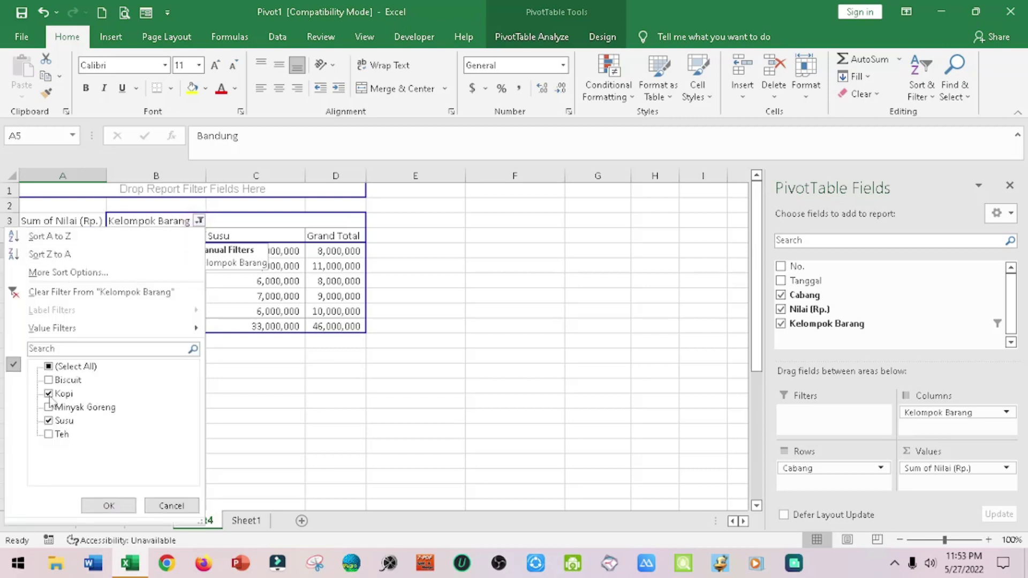
click(48, 421)
click(108, 505)
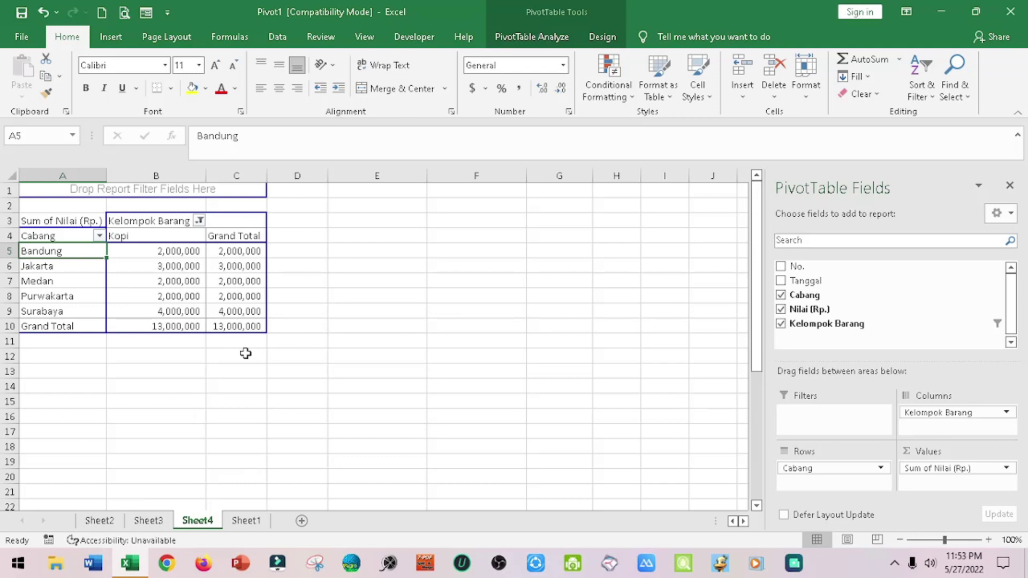
Step: Reopen the Kelompok Barang filter to confirm only Kopi is kept, then close it
click(200, 220)
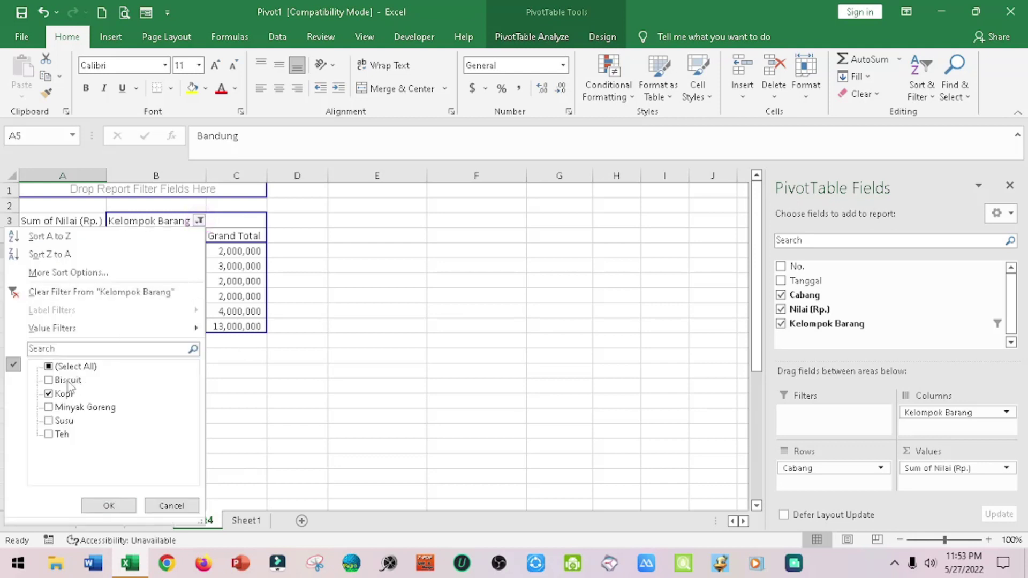
click(49, 366)
click(109, 505)
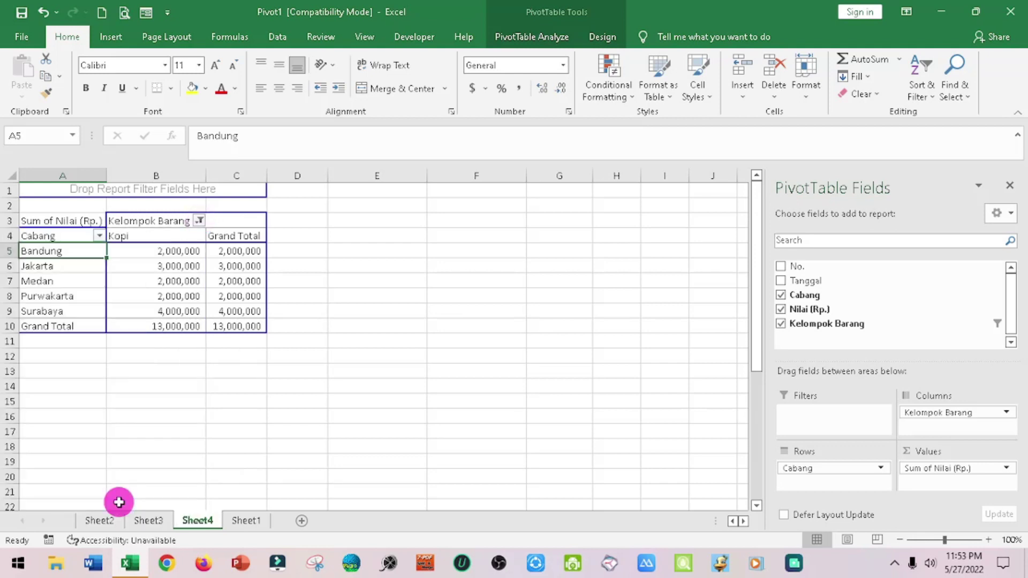